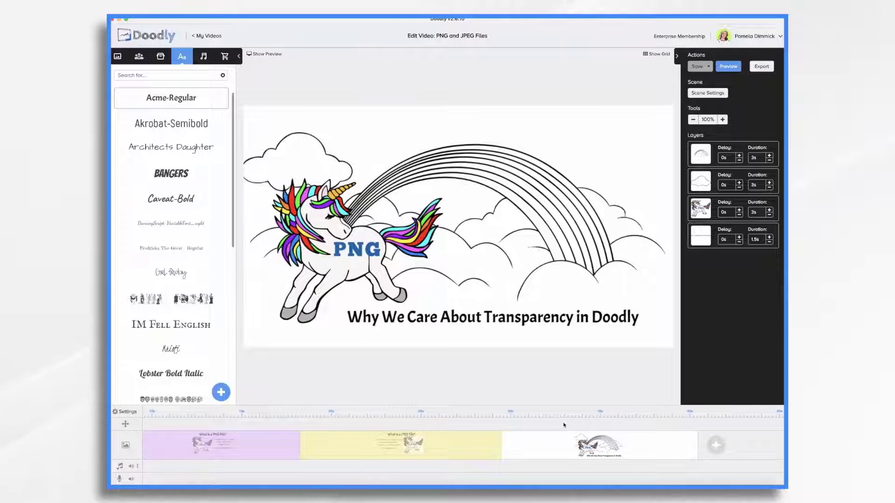
- Preview the PNG, PNG-and-JPEG and JPEG scenes, then return to the transparency scene
{"action": "left_click", "coordinate": [292, 454]}
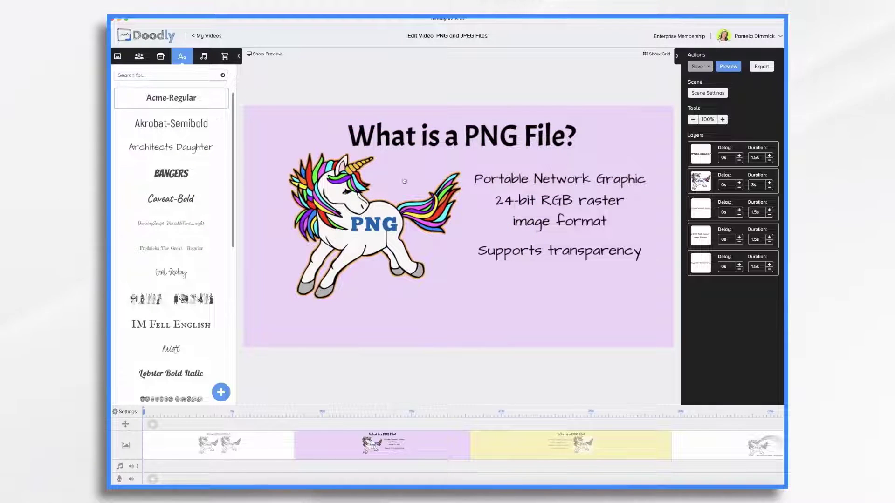
{"action": "left_click", "coordinate": [606, 447]}
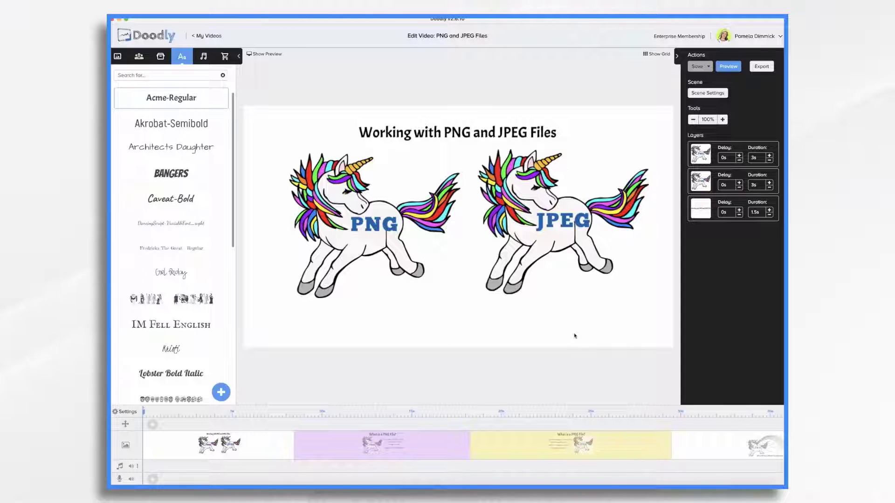
{"action": "left_click", "coordinate": [612, 448]}
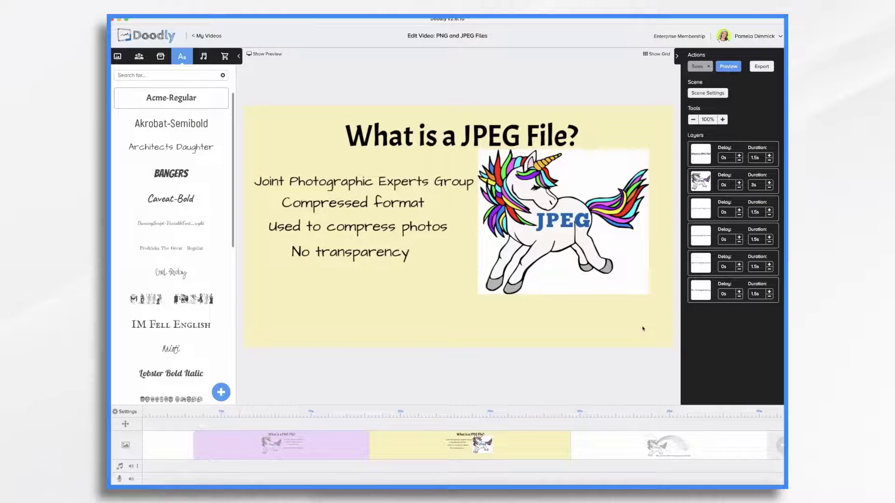
{"action": "left_click", "coordinate": [631, 454]}
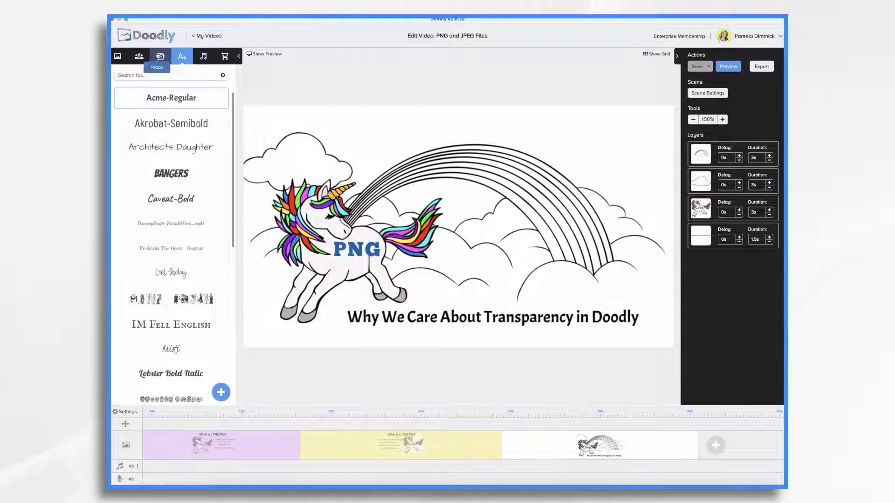
- Swap in the JPEG unicorn and move it, then undo both to restore the PNG unicorn
{"action": "left_click", "coordinate": [160, 56]}
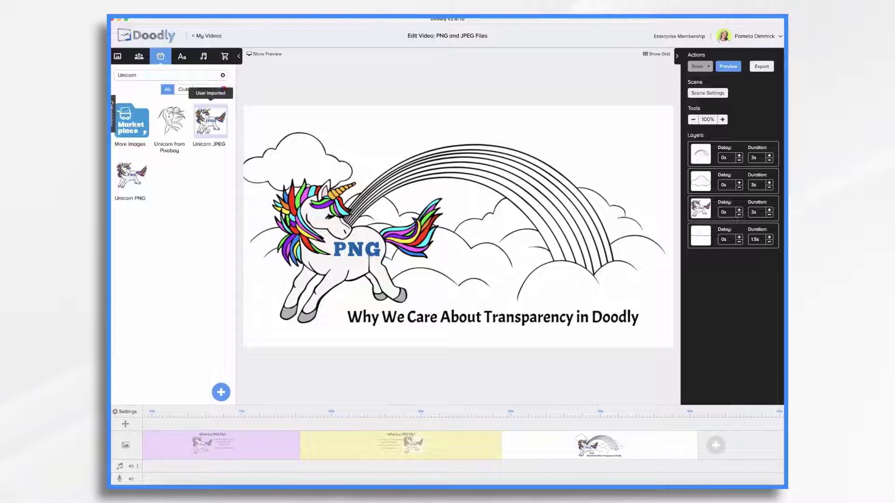
{"action": "left_click_drag", "start_coordinate": [207, 129], "coordinate": [337, 272]}
{"action": "left_click", "coordinate": [479, 265]}
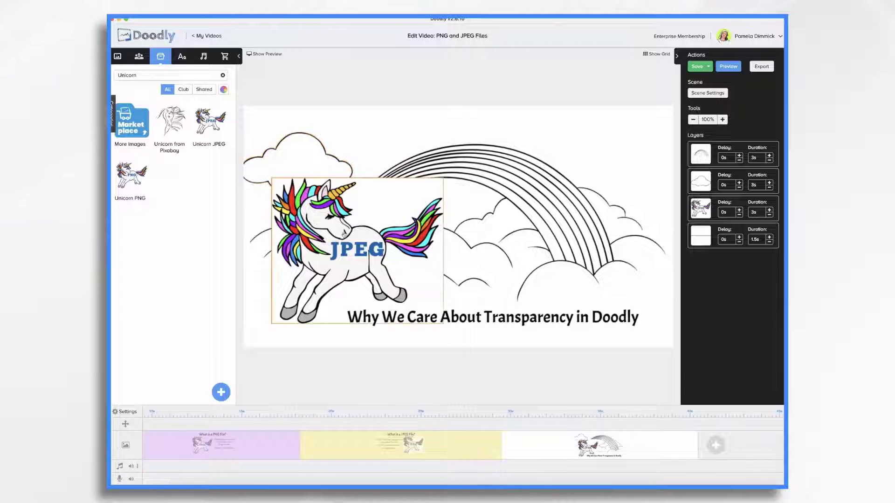
{"action": "left_click_drag", "start_coordinate": [345, 234], "coordinate": [441, 182]}
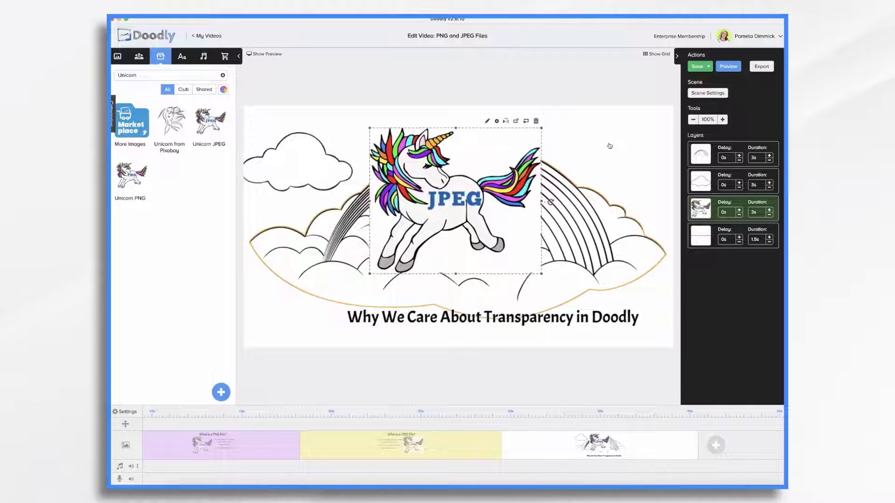
{"action": "key", "text": "ctrl+z"}
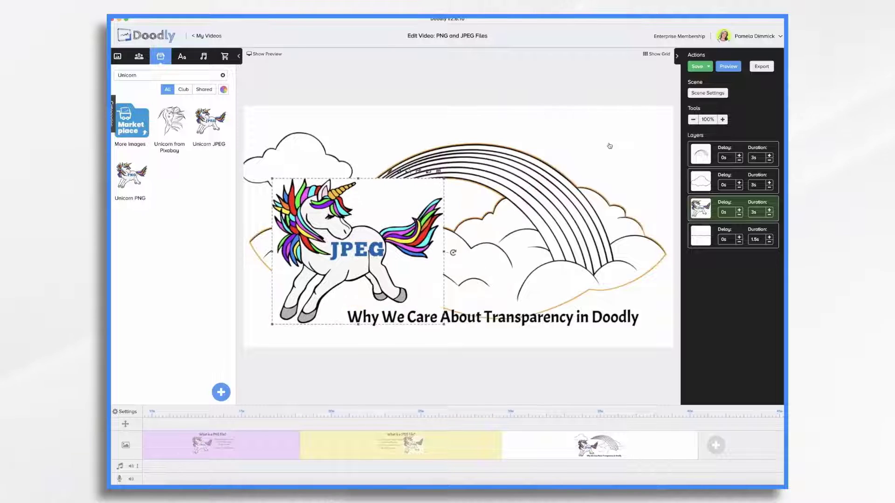
{"action": "key", "text": "ctrl+z"}
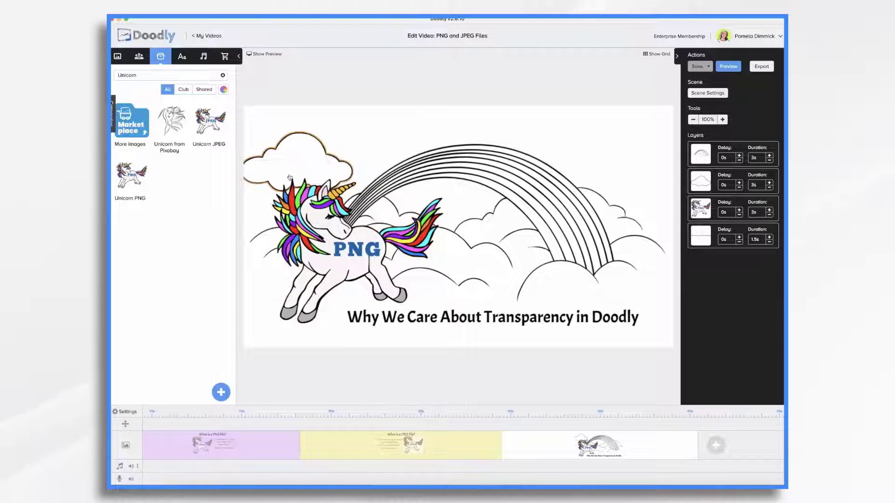
- Add a blank Doodly scene and search Pixabay for 'frogs' illustrations
{"action": "left_click", "coordinate": [715, 447]}
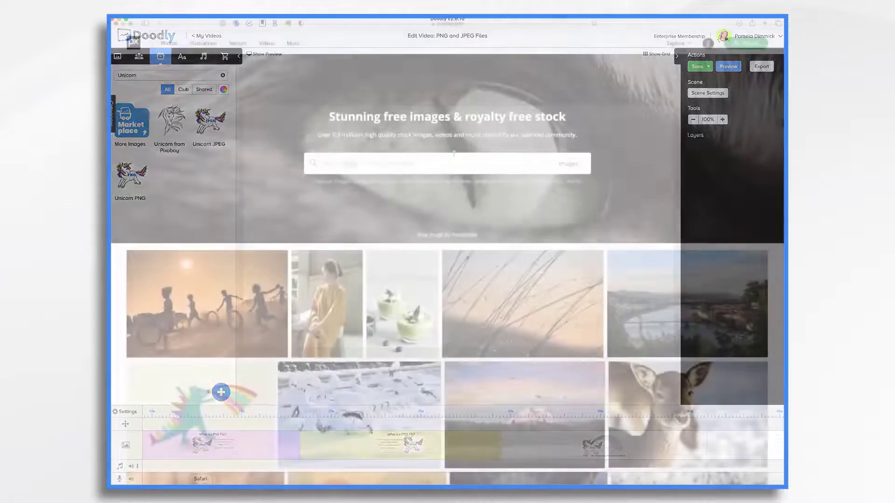
{"action": "type", "text": "frog"}
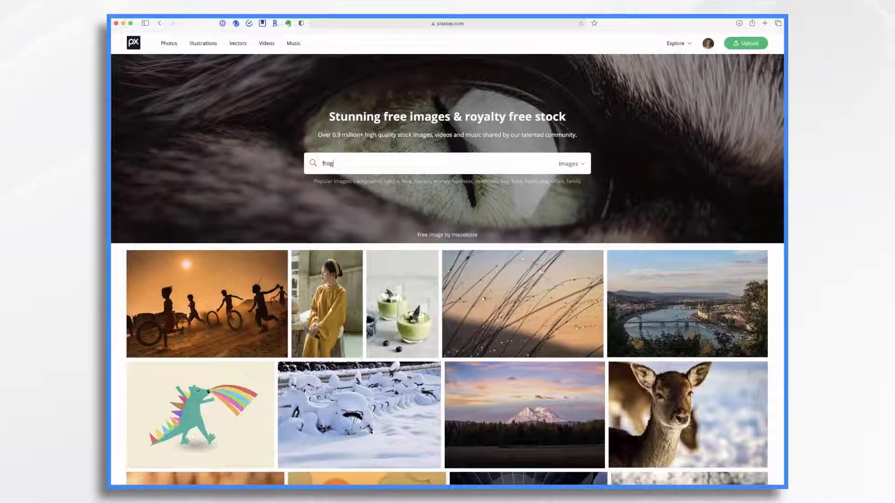
{"action": "type", "text": "s"}
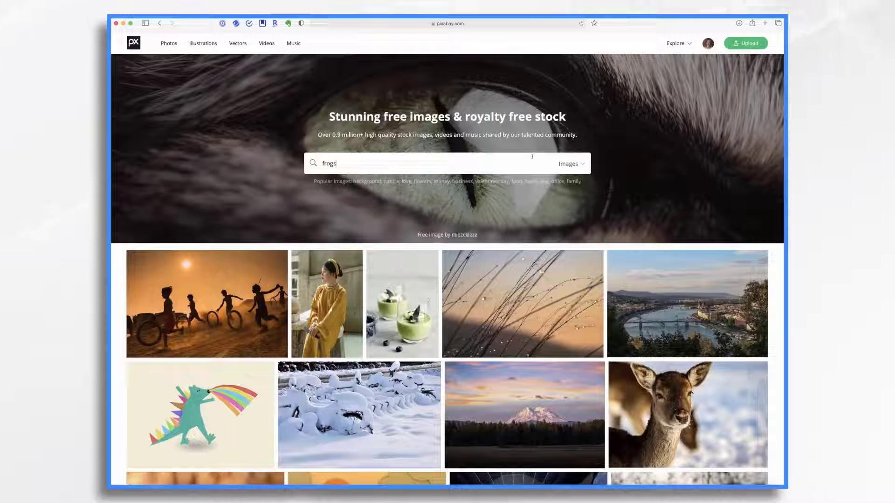
{"action": "left_click", "coordinate": [584, 167]}
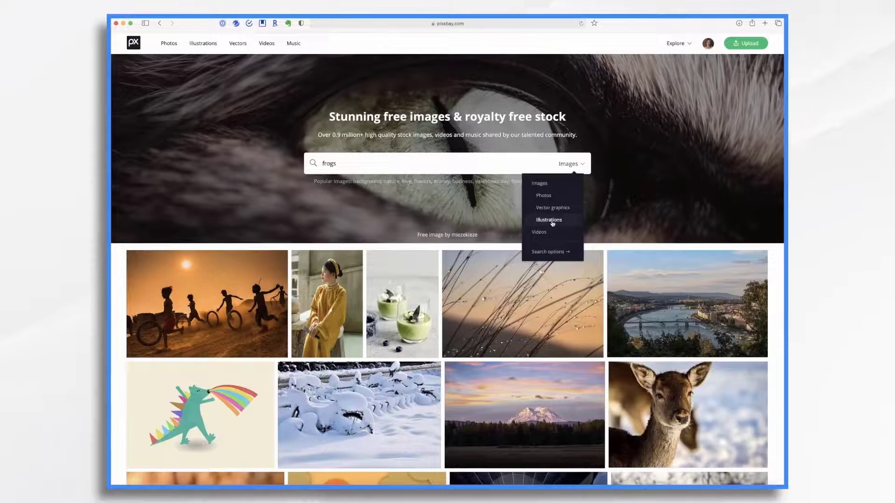
{"action": "left_click", "coordinate": [551, 222]}
{"action": "scroll", "coordinate": [445, 275], "scroll_direction": "down", "scroll_amount": 3}
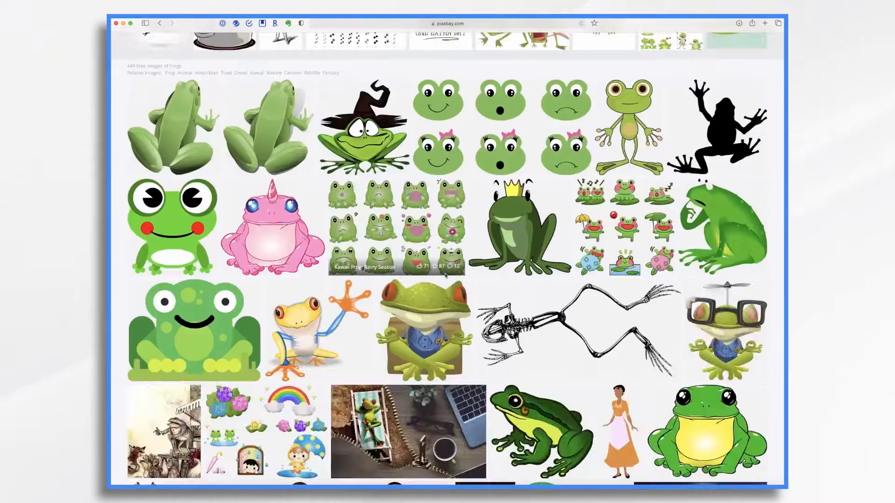
{"action": "scroll", "coordinate": [445, 275], "scroll_direction": "down", "scroll_amount": 3}
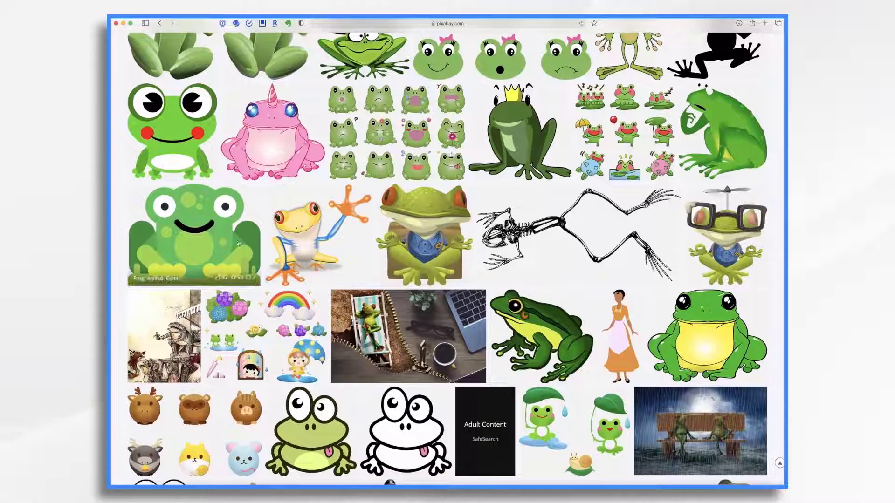
- Download the waving yellow tree frog as a 1280×1214 PNG
{"action": "left_click", "coordinate": [310, 235]}
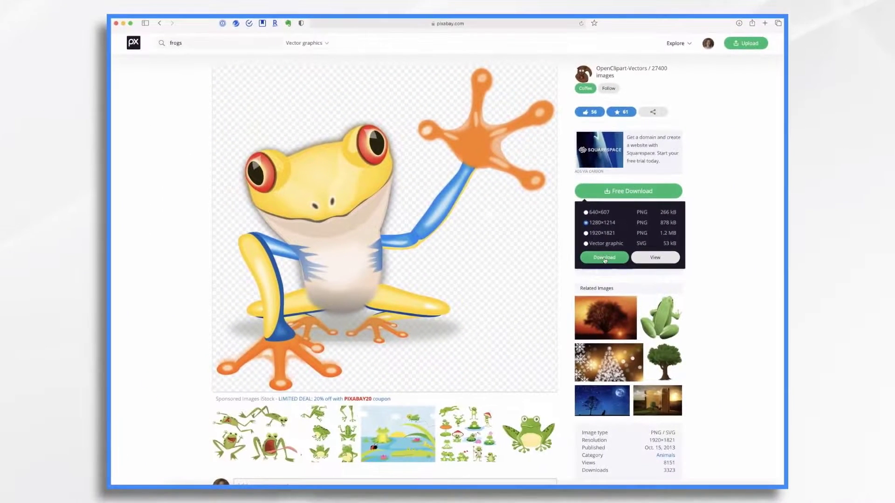
{"action": "left_click", "coordinate": [605, 257]}
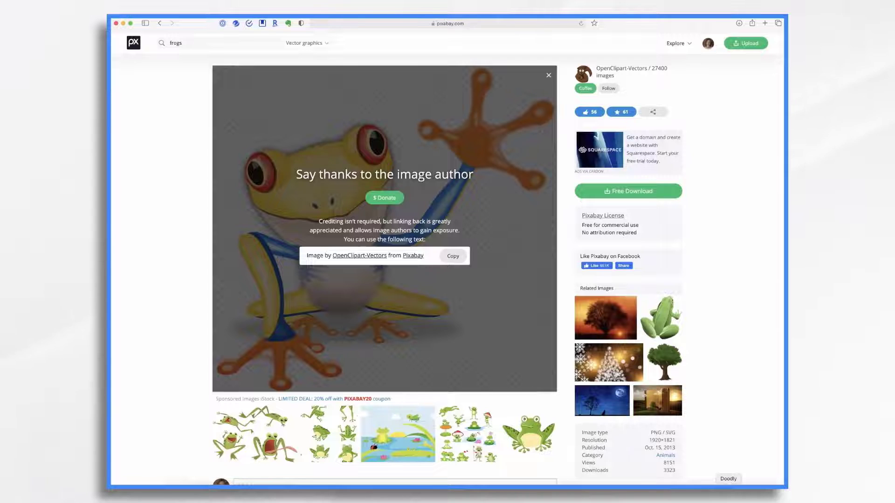
{"action": "left_click", "coordinate": [729, 485]}
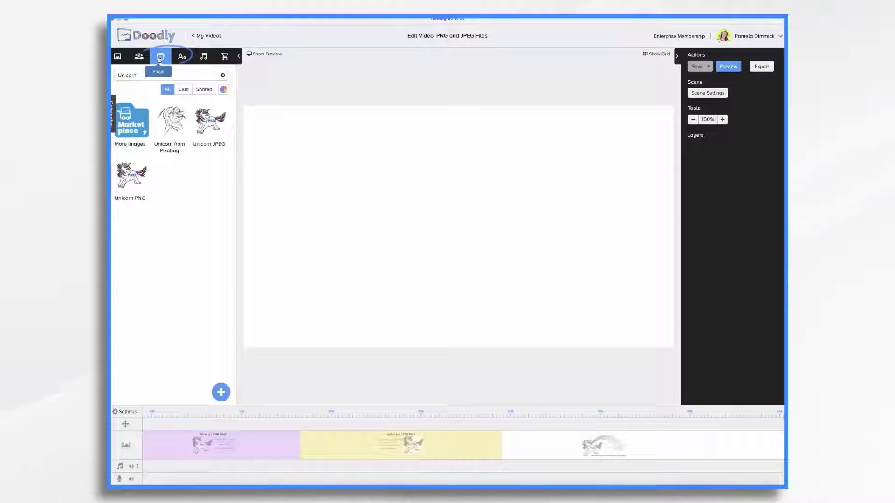
- Import frog-152634_1280.png as a prop and move it to the left of the scene
{"action": "left_click", "coordinate": [223, 396]}
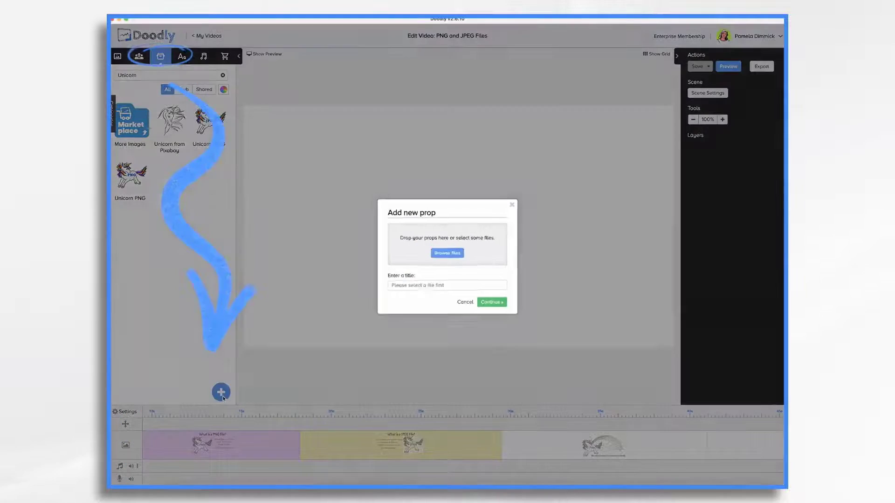
{"action": "left_click", "coordinate": [456, 254]}
{"action": "left_click", "coordinate": [473, 256]}
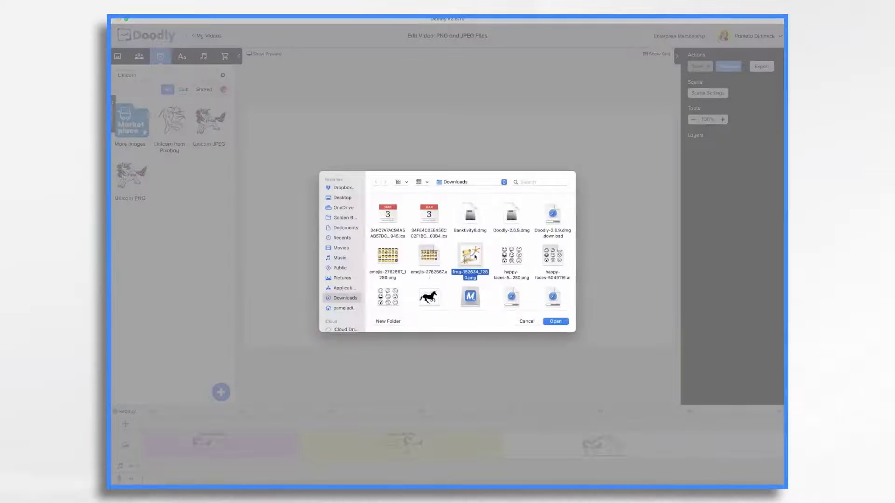
{"action": "left_click", "coordinate": [555, 322]}
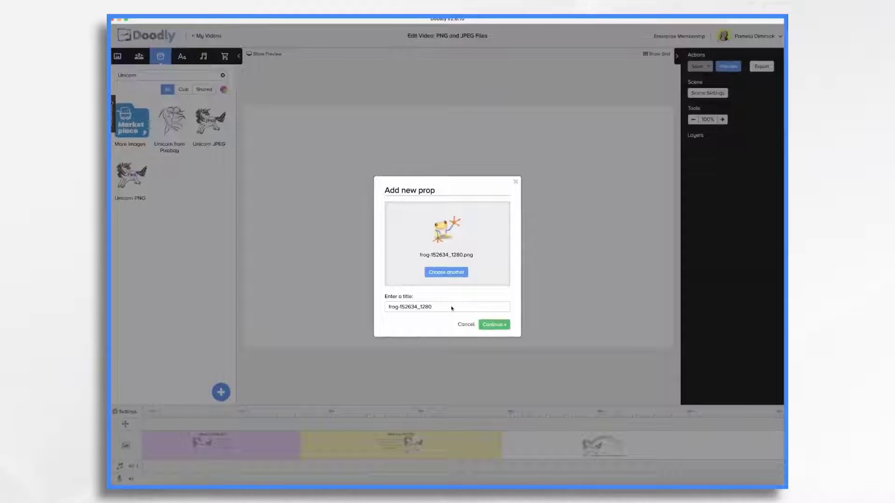
{"action": "left_click", "coordinate": [495, 326]}
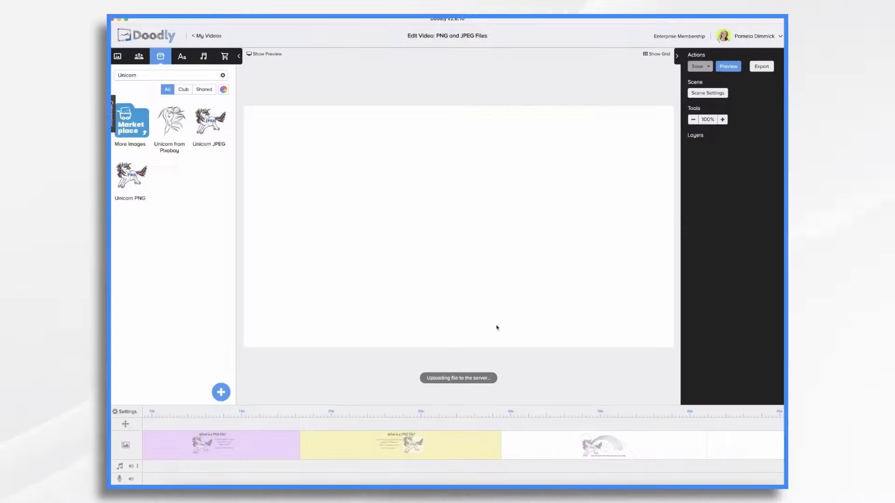
{"action": "left_click_drag", "start_coordinate": [367, 255], "coordinate": [323, 274]}
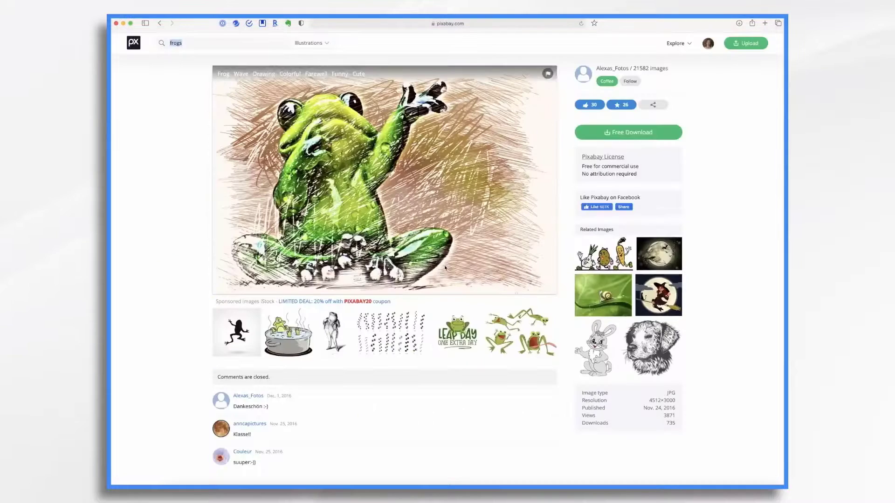
- Download the sketched green frog as a 1920×1276 JPG
{"action": "left_click", "coordinate": [638, 132]}
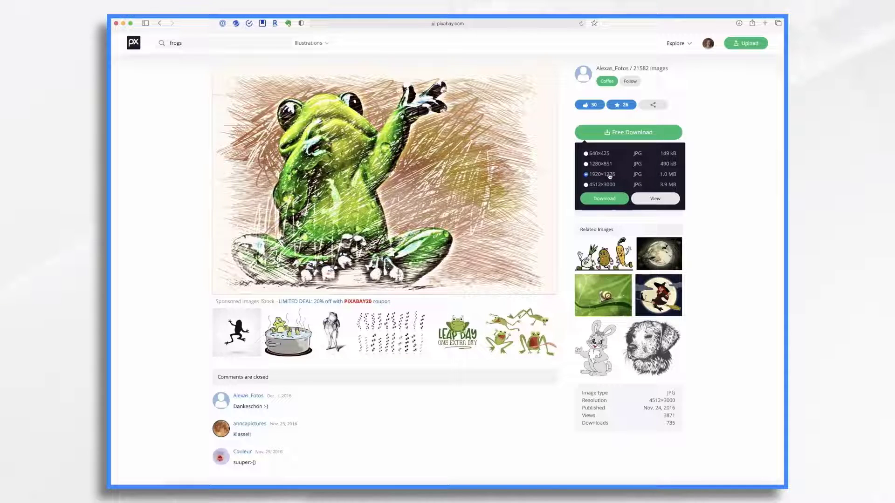
{"action": "left_click", "coordinate": [608, 201]}
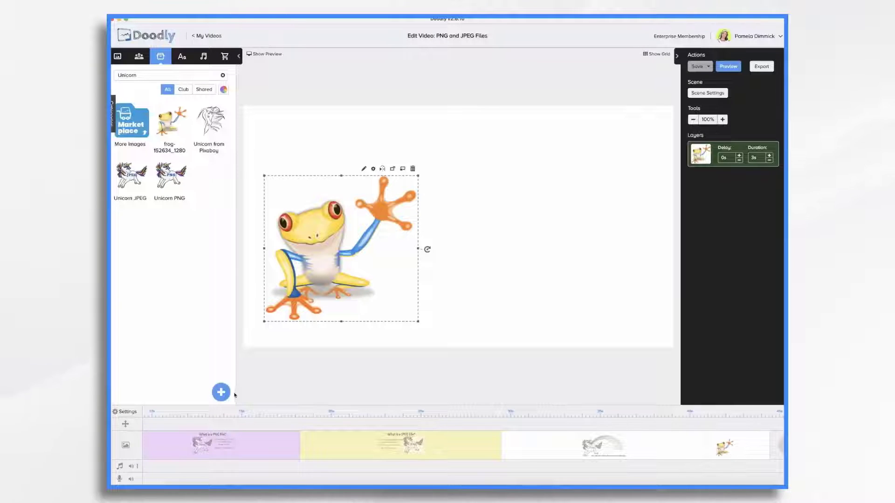
- Import frog-1848604_1920.jpg as a prop and place it right of the tree frog
{"action": "left_click", "coordinate": [220, 394]}
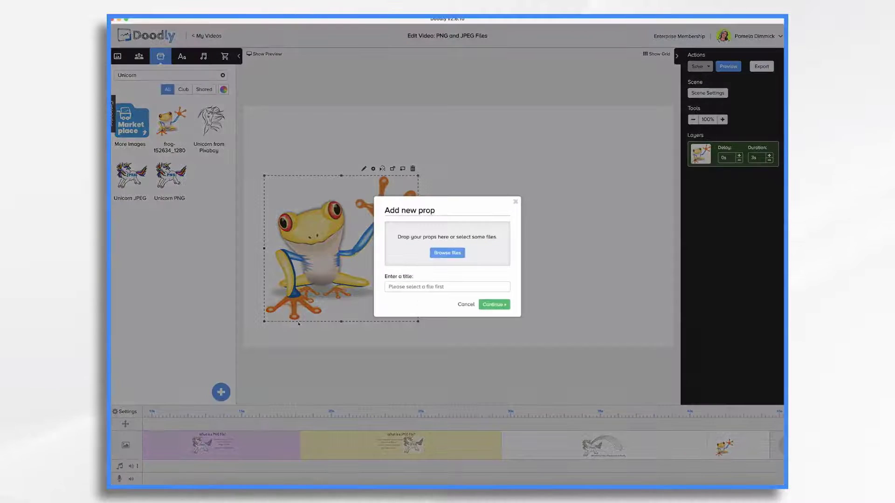
{"action": "left_click", "coordinate": [462, 252]}
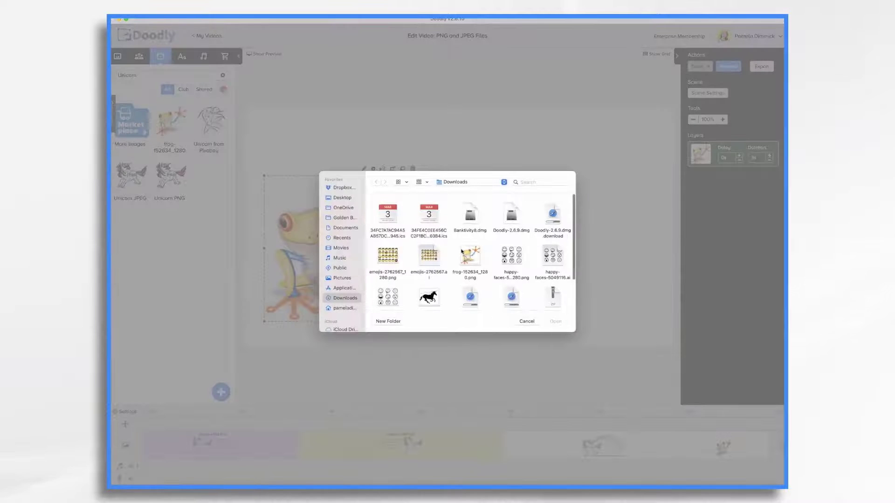
{"action": "left_click", "coordinate": [511, 257]}
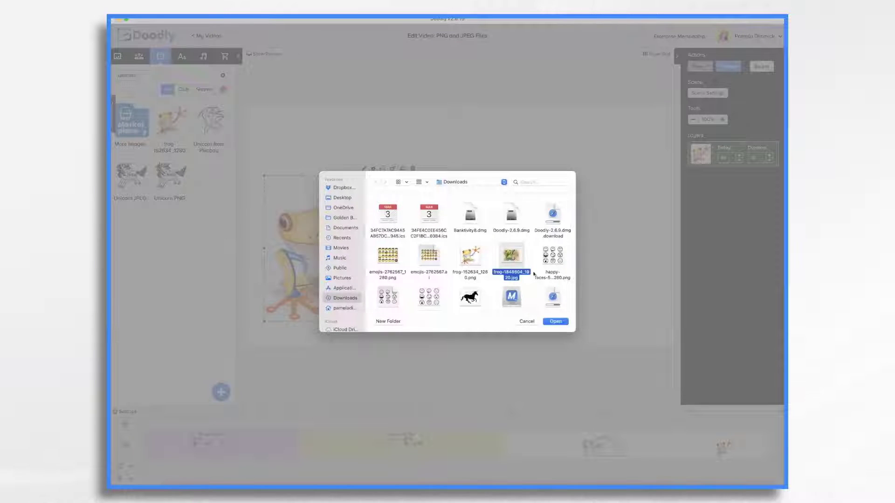
{"action": "left_click", "coordinate": [560, 323]}
{"action": "left_click", "coordinate": [494, 320]}
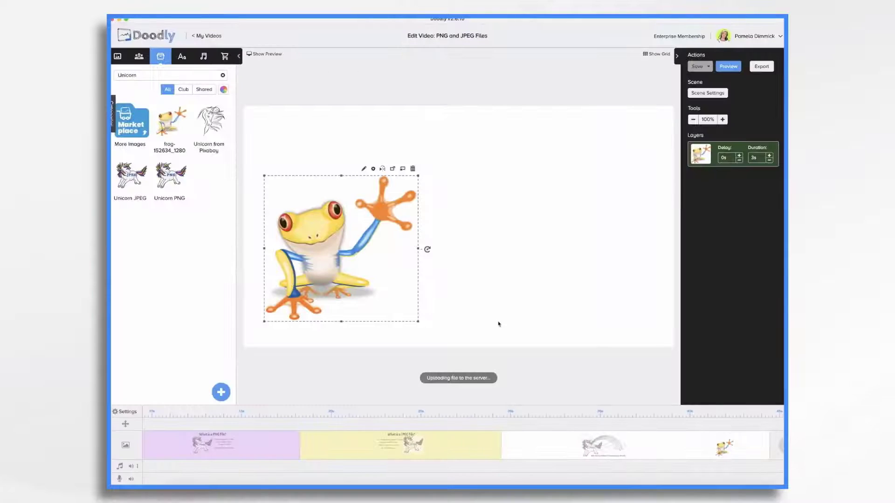
{"action": "left_click_drag", "start_coordinate": [478, 260], "coordinate": [570, 282]}
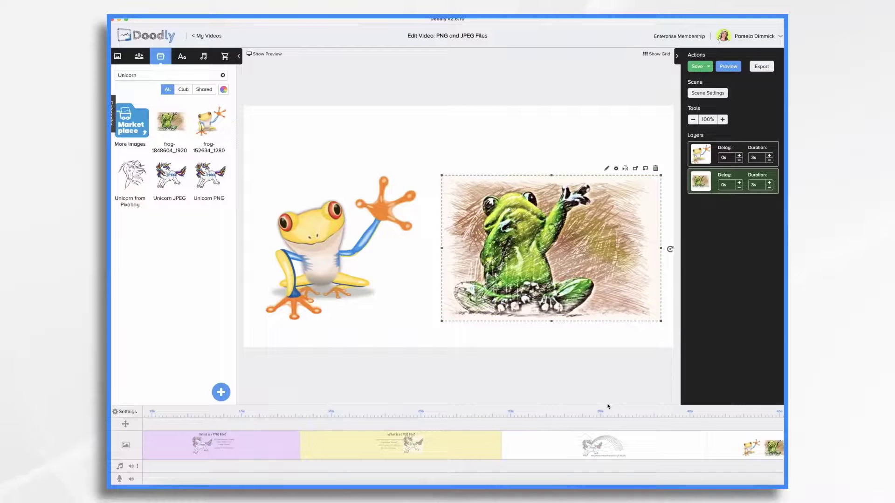